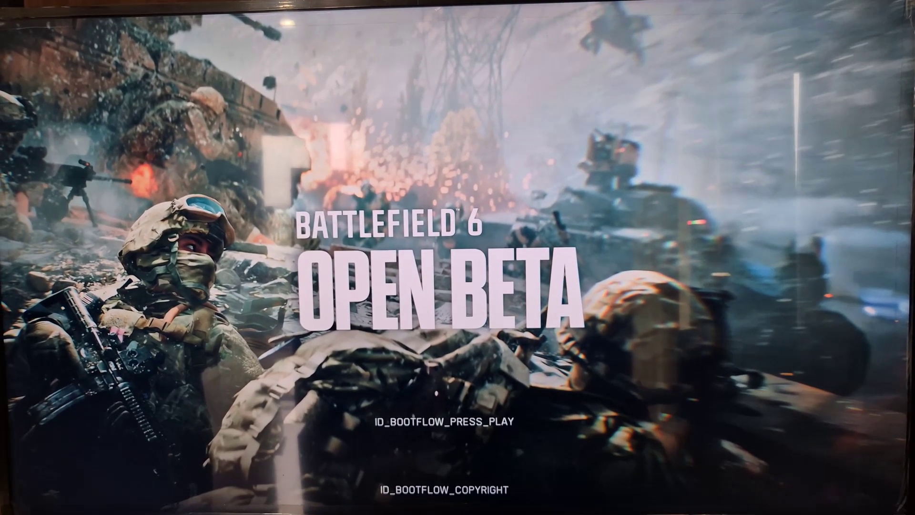
# Step: Pass the Battlefield 6 title screen and accept the feedback, user and privacy agreements
pyautogui.press('Return')
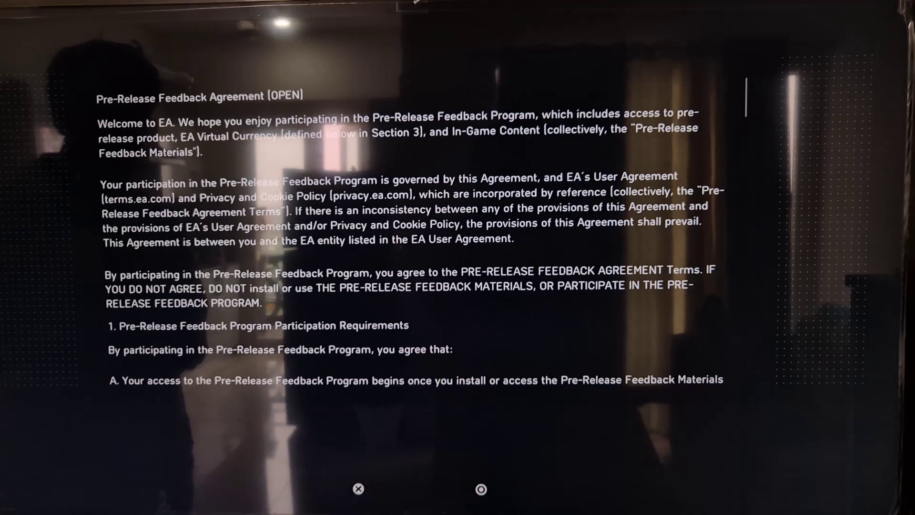
pyautogui.press('Return')
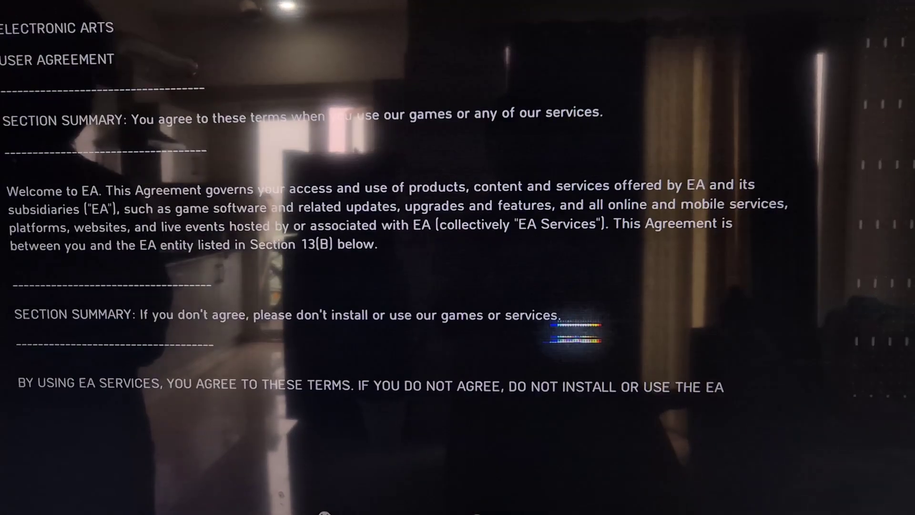
pyautogui.press('Return')
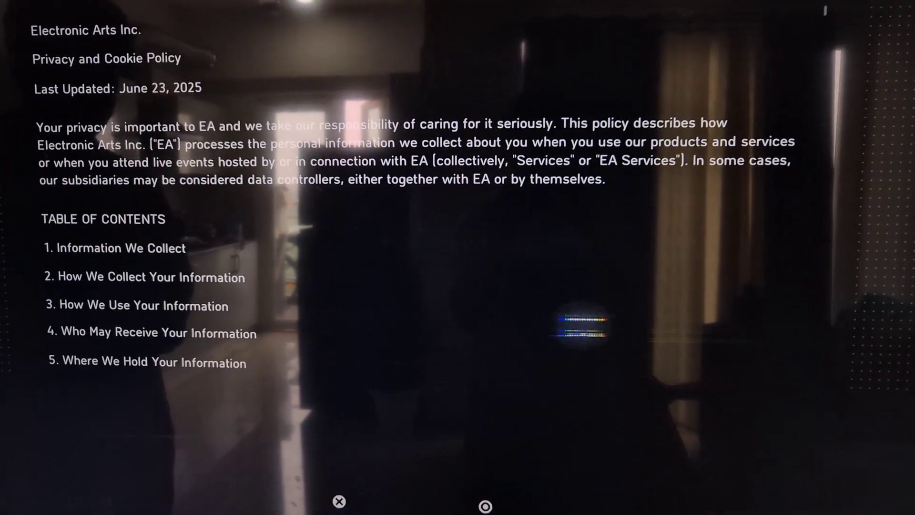
pyautogui.press('Return')
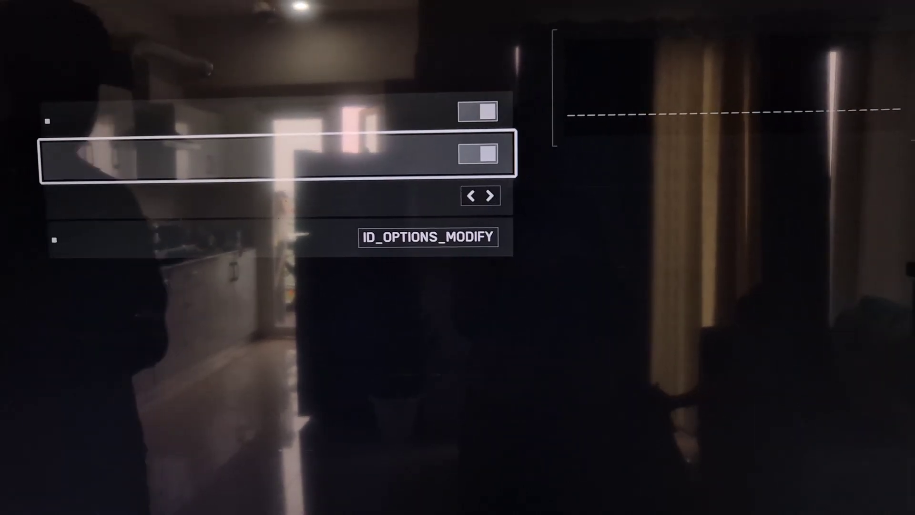
# Step: Leave Battlefield 6 for the PS5 home screen and open the console Settings
pyautogui.press('super')
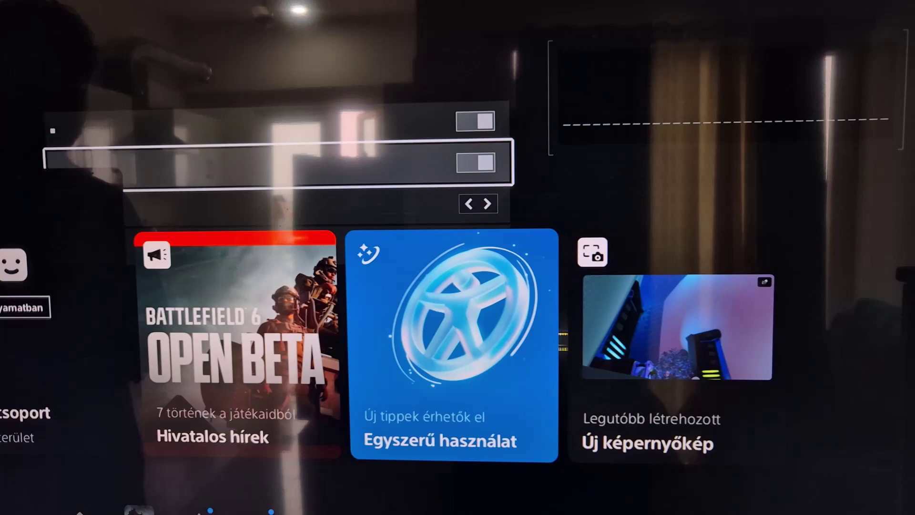
pyautogui.press('Return')
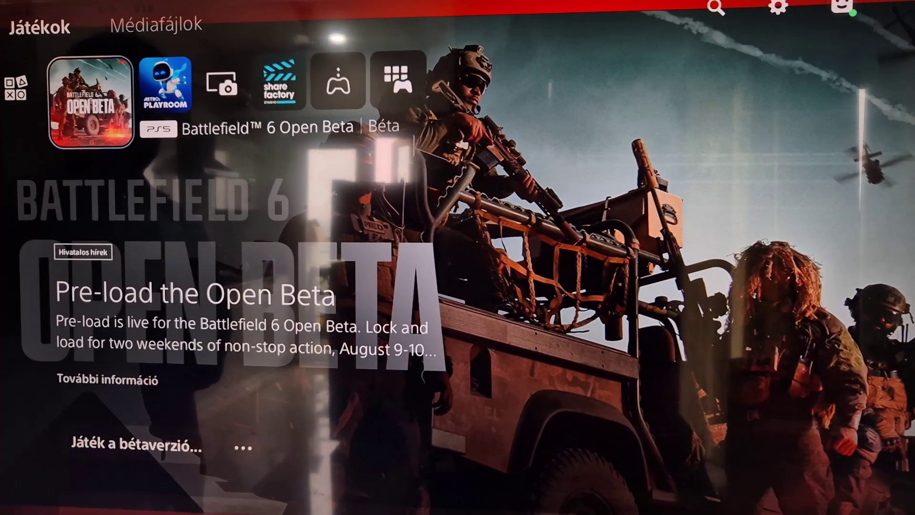
pyautogui.press('Down')
pyautogui.press('Down')
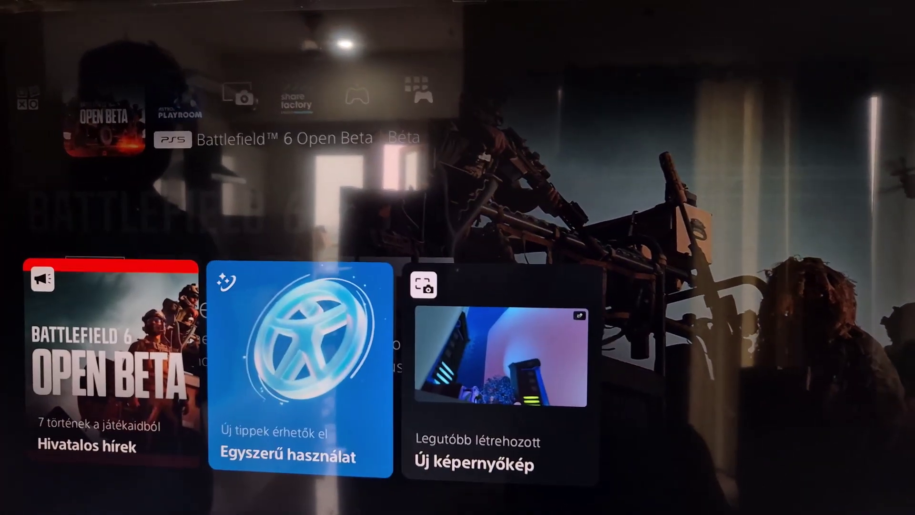
pyautogui.press('Up')
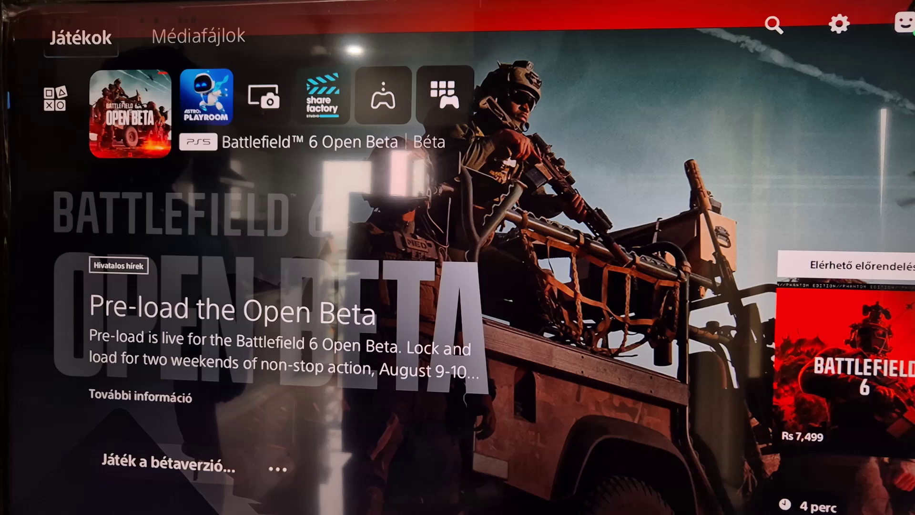
pyautogui.press('Up')
pyautogui.press('Right')
pyautogui.press('Return')
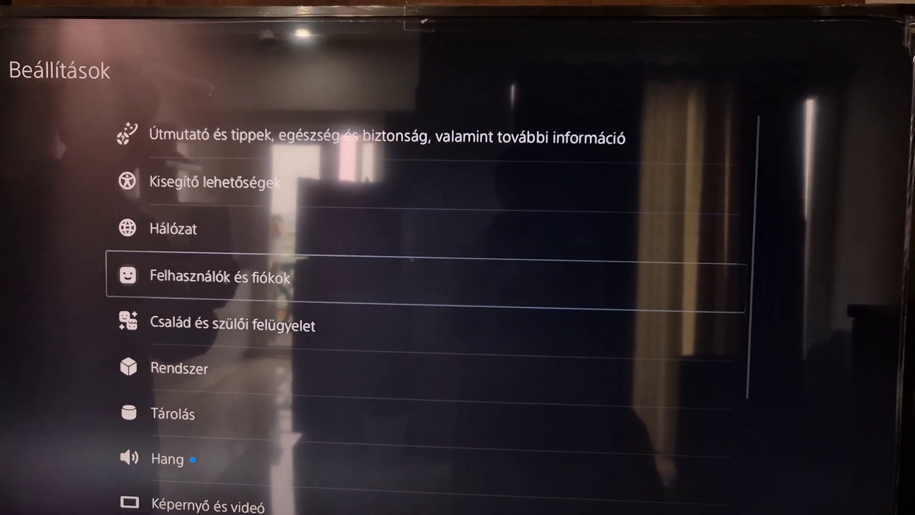
# Step: Go to Rendszer (System) > Nyelv (Language) and highlight Konzol nyelve
pyautogui.press('Down')
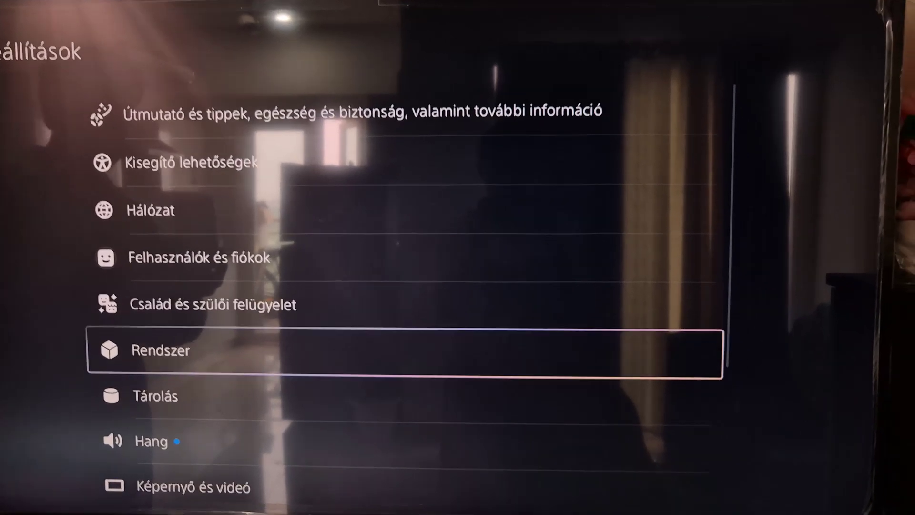
pyautogui.press('Return')
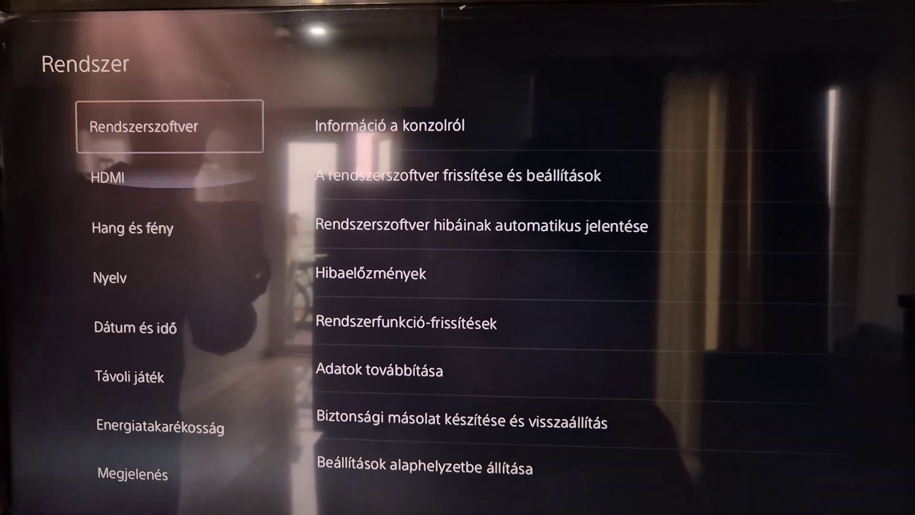
pyautogui.press('Down')
pyautogui.press('Down')
pyautogui.press('Down')
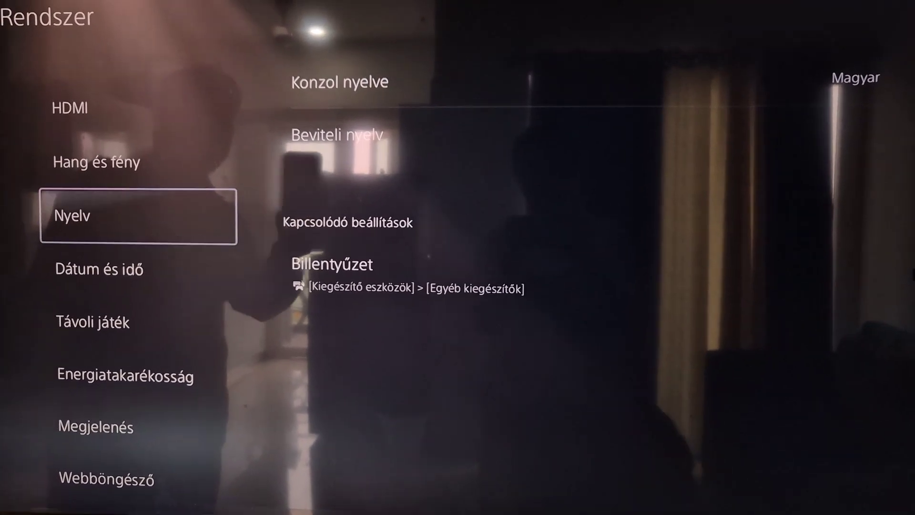
pyautogui.press('Right')
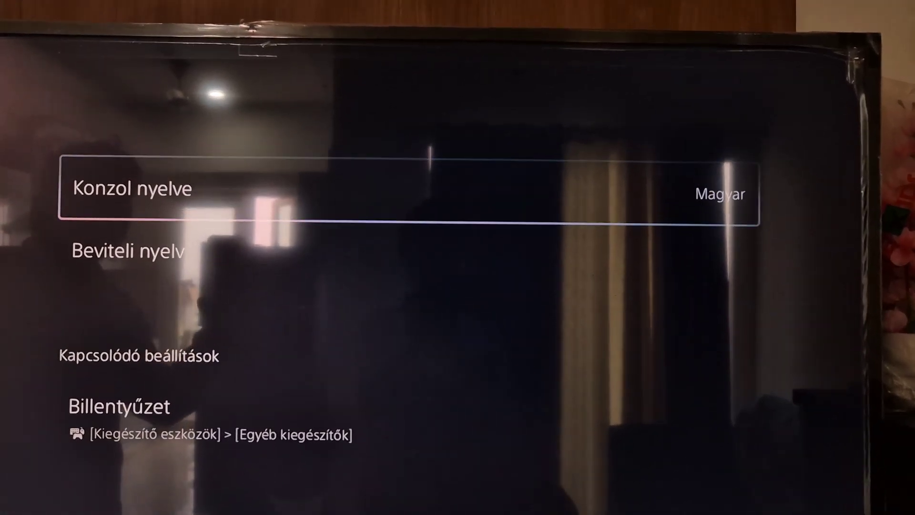
# Step: Choose English (United States) from the Konzol nyelve language list
pyautogui.press('Return')
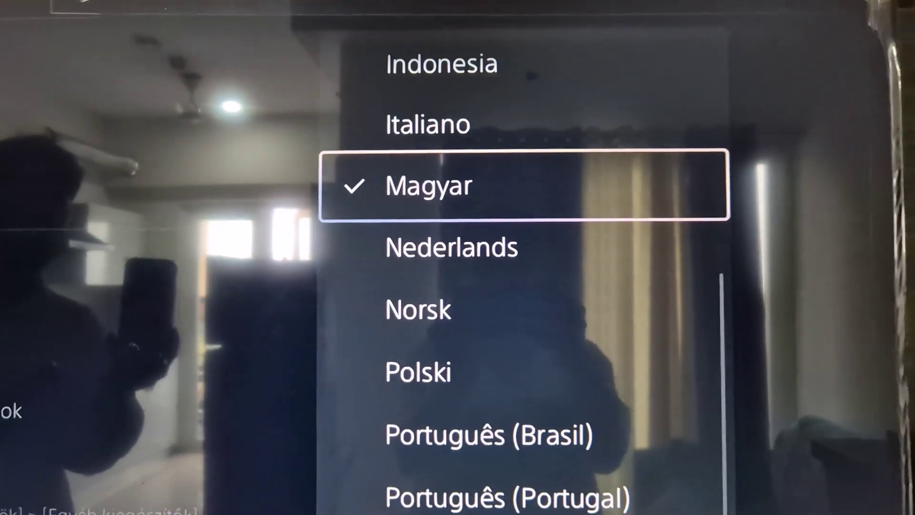
pyautogui.press('Up')
pyautogui.press('Up')
pyautogui.press('Up')
pyautogui.press('Up')
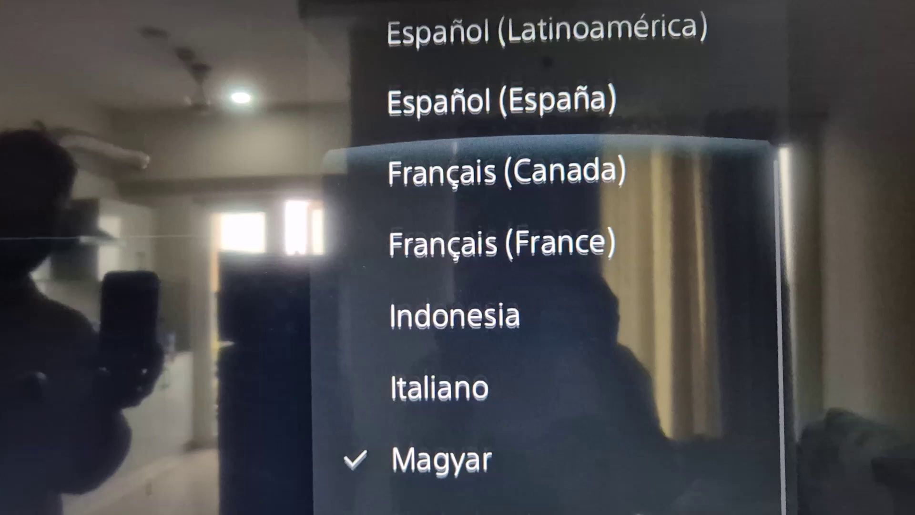
pyautogui.press('Up')
pyautogui.press('Up')
pyautogui.press('Up')
pyautogui.press('Return')
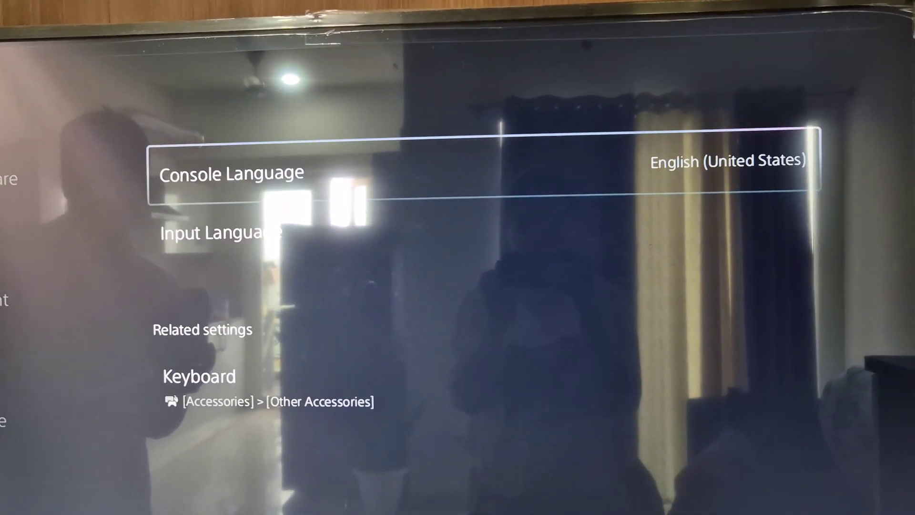
# Step: Choose Restart PS5 from the Control Center power options
pyautogui.press('super')
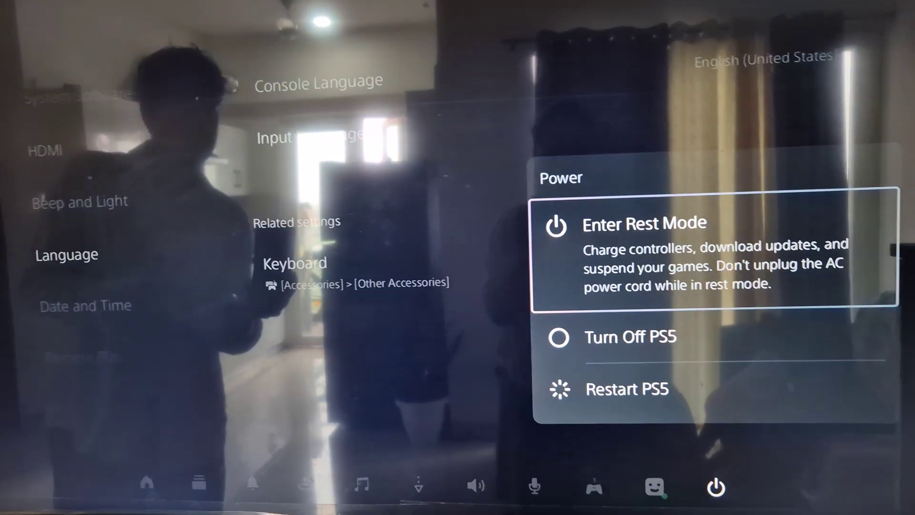
pyautogui.press('Down')
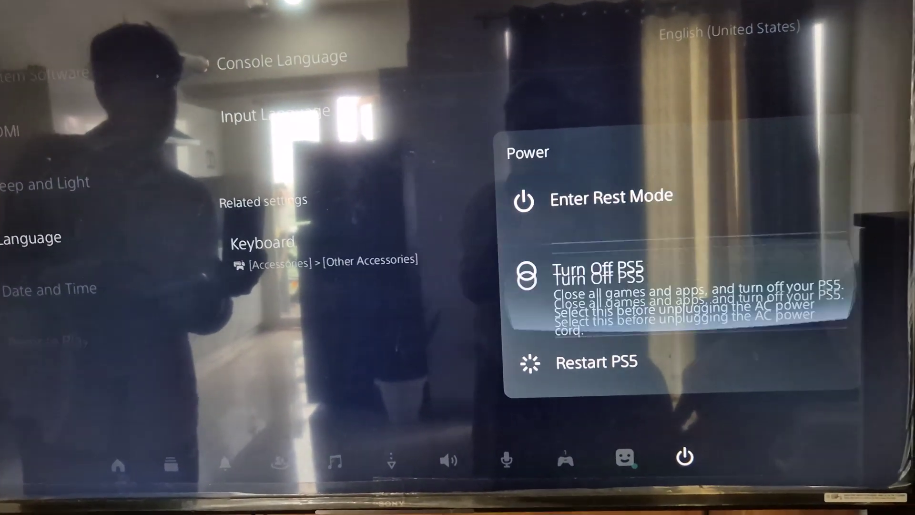
pyautogui.press('Return')
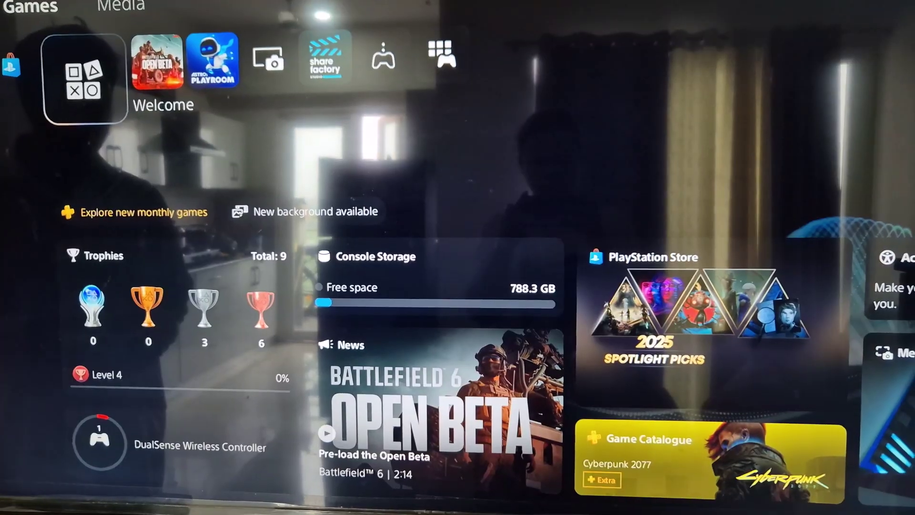
# Step: Delete Battlefield 6 Open Beta via its tile's Options menu and confirm with OK
pyautogui.press('Right')
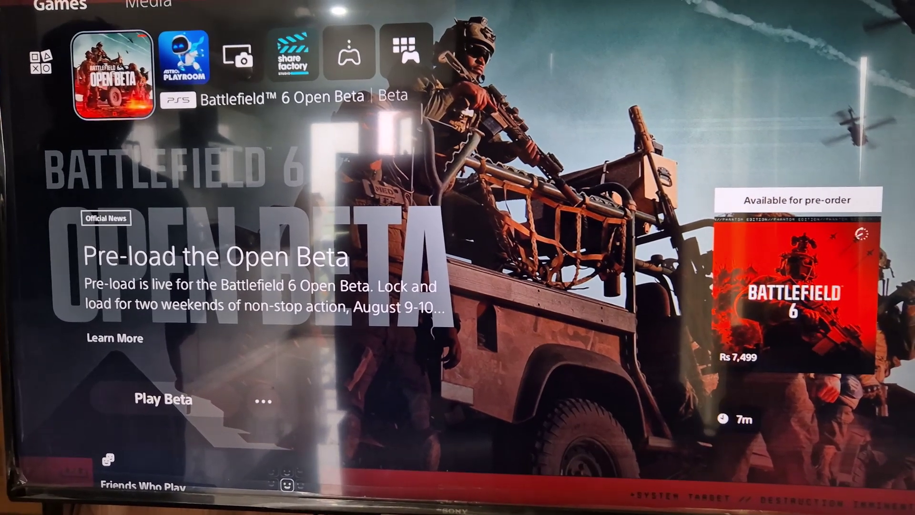
pyautogui.press('Menu')
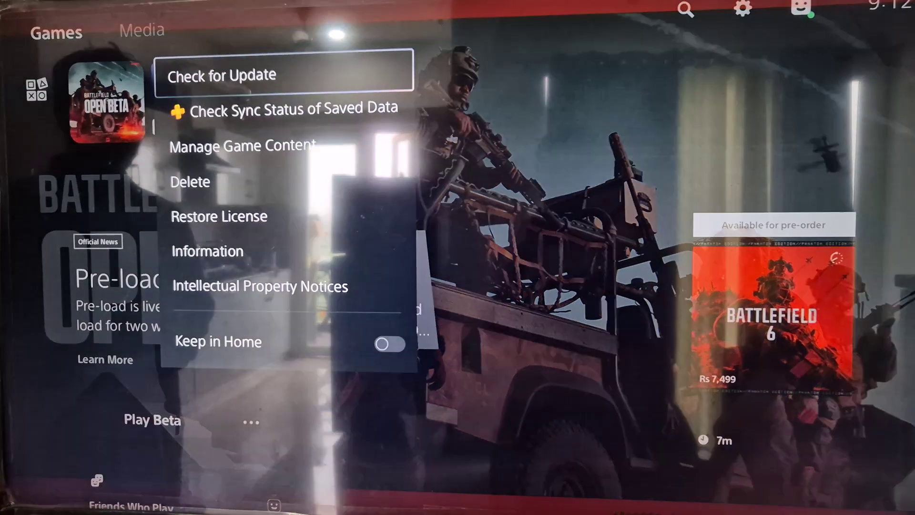
pyautogui.press('Return')
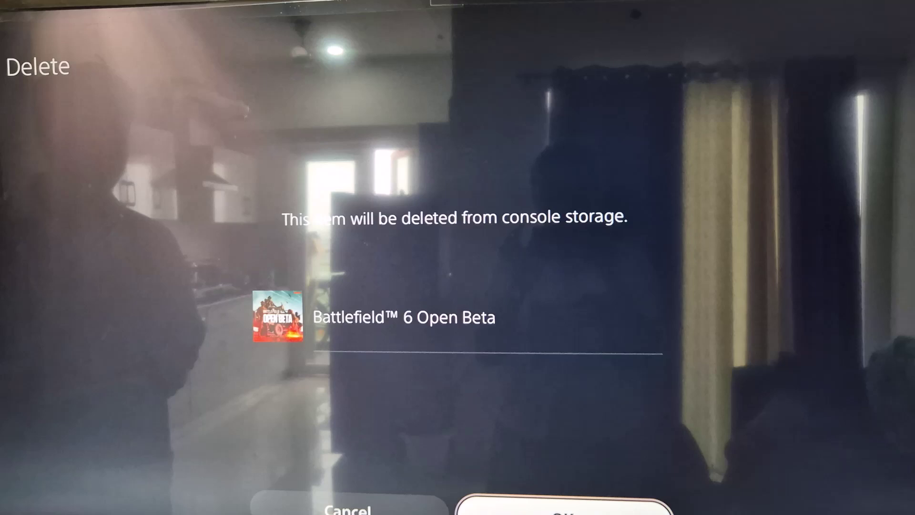
pyautogui.press('Return')
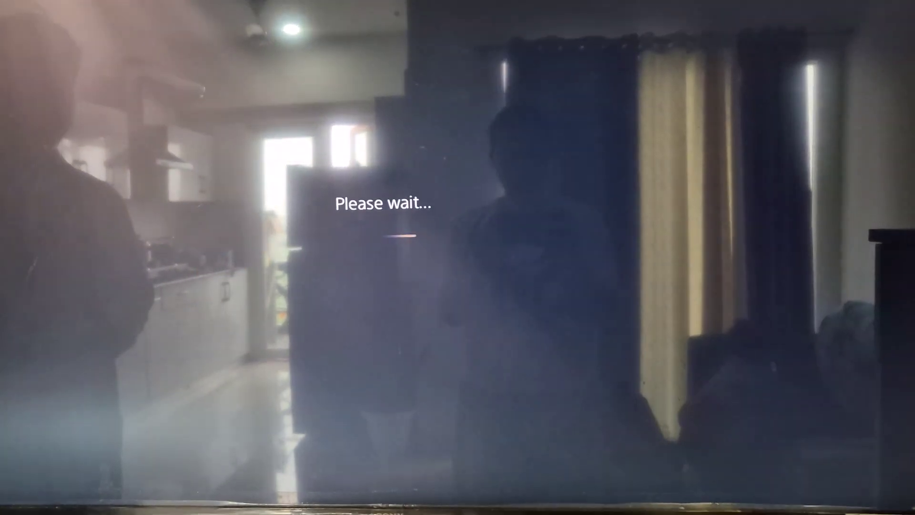